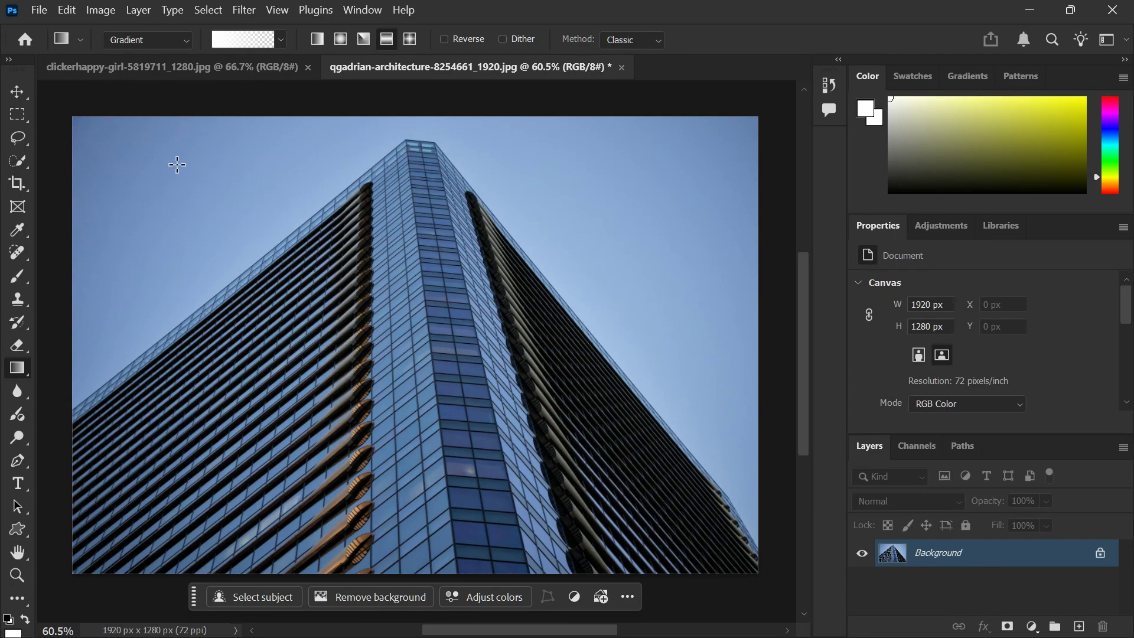
{"action": "left_click", "coordinate": [39, 10]}
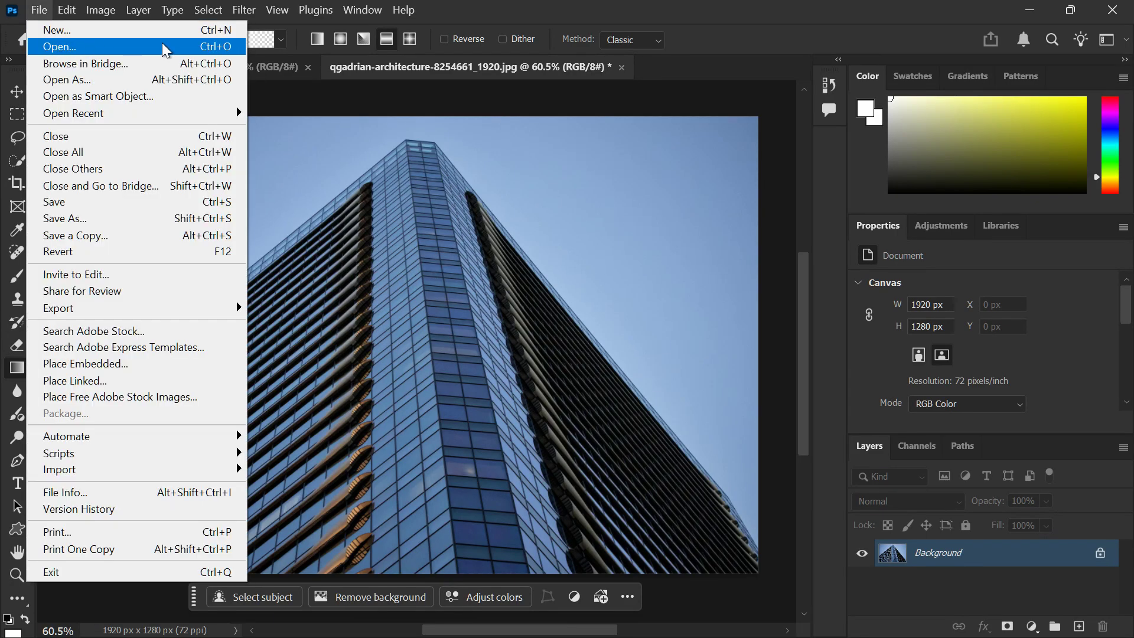
{"action": "left_click", "coordinate": [452, 9]}
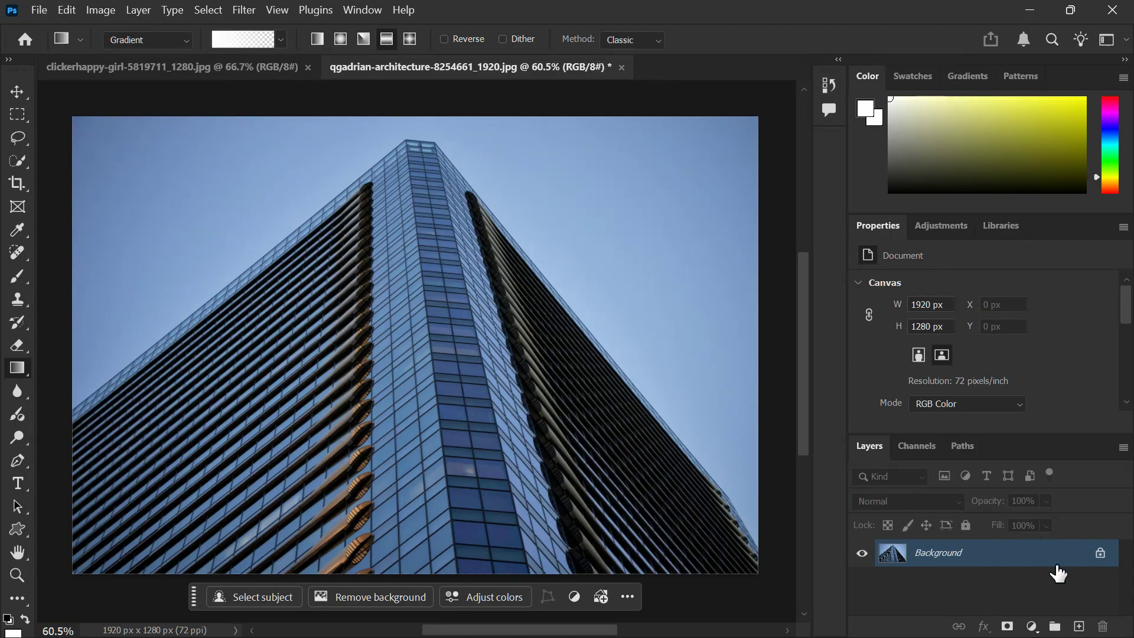
Step: Add a blank layer and set the Gradient tool to the white-to-transparent Basics preset with the Radial style
{"action": "left_click", "coordinate": [1080, 627]}
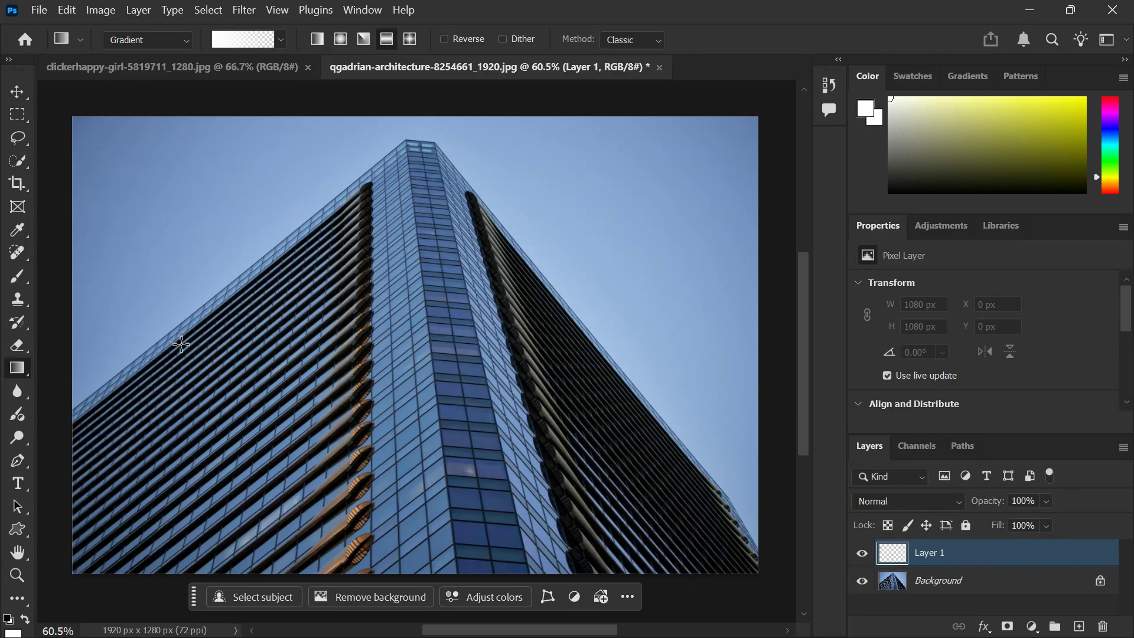
{"action": "right_click", "coordinate": [20, 366]}
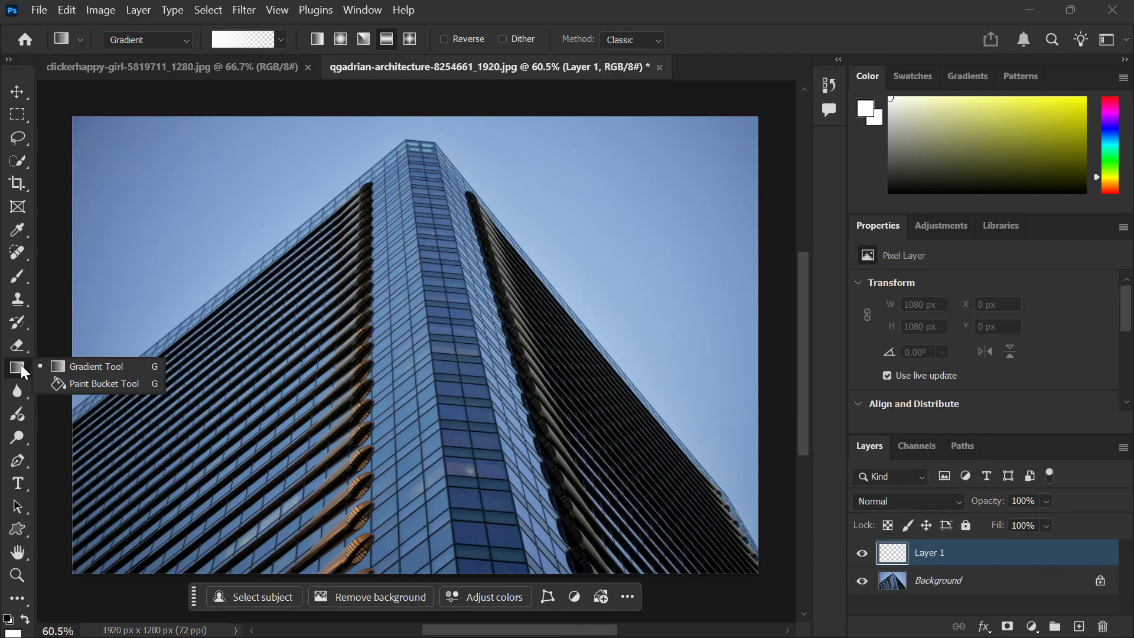
{"action": "left_click", "coordinate": [66, 366]}
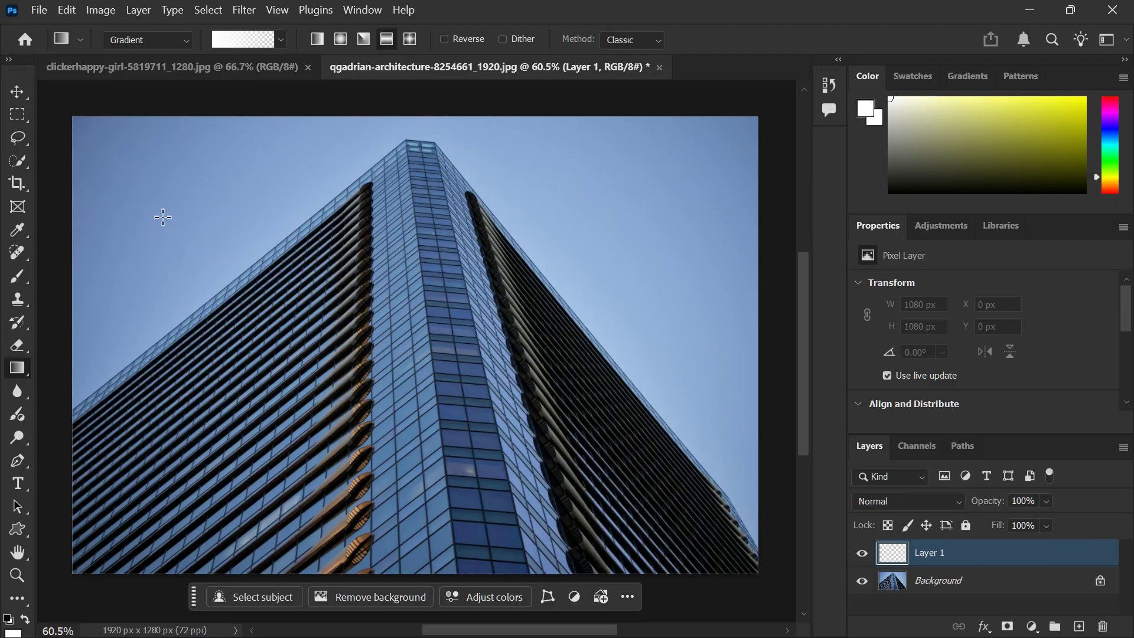
{"action": "left_click", "coordinate": [280, 40]}
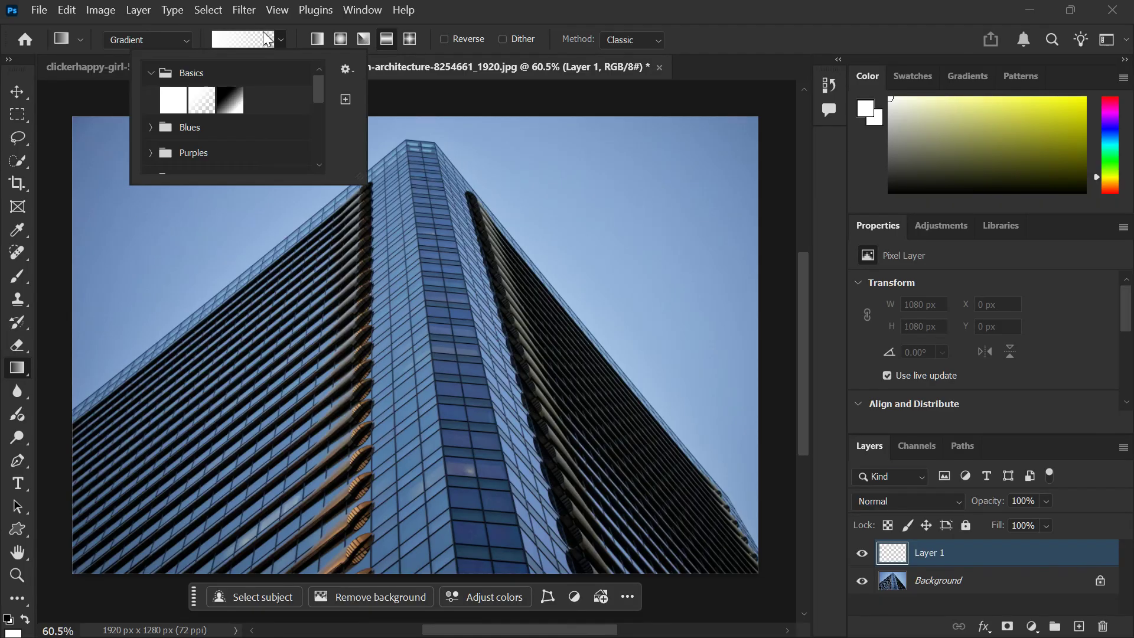
{"action": "left_click", "coordinate": [204, 102]}
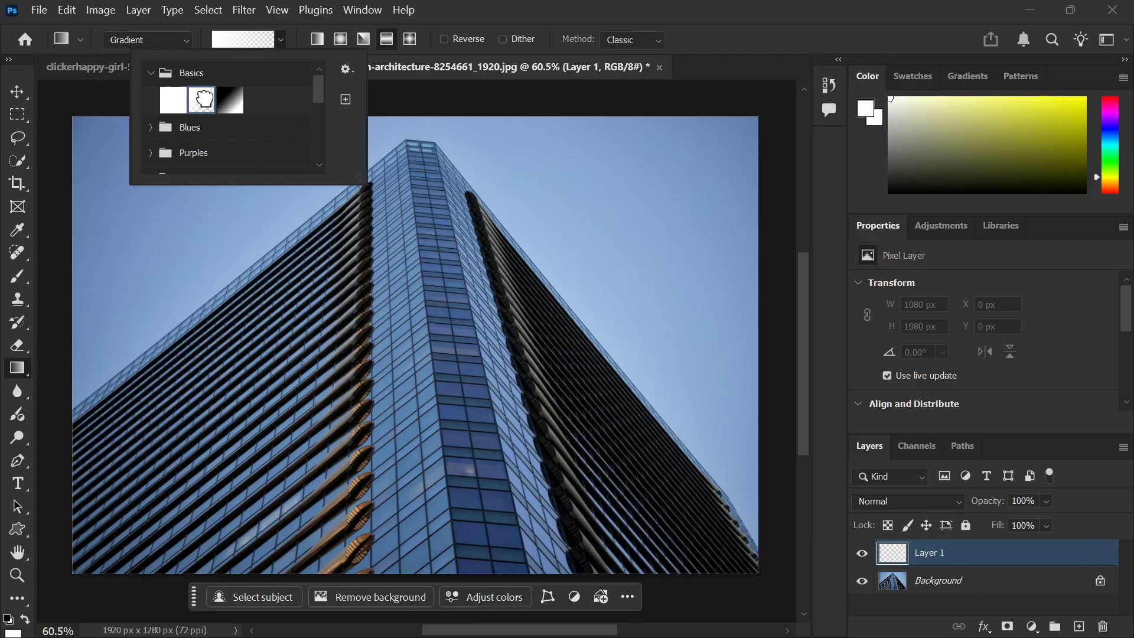
{"action": "left_click", "coordinate": [284, 37]}
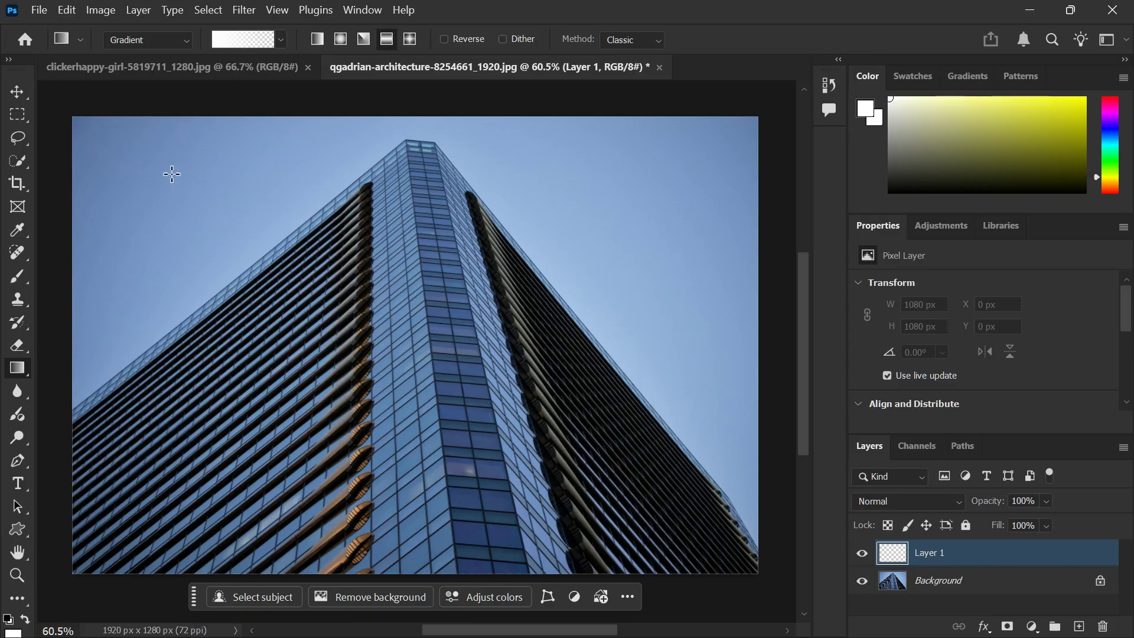
{"action": "left_click", "coordinate": [345, 41]}
Step: Draw a radial white glow from the sky at the photo's upper left across the building and set its blend mode to Screen
{"action": "left_click_drag", "start_coordinate": [165, 164], "coordinate": [522, 319]}
{"action": "left_click_drag", "start_coordinate": [349, 228], "coordinate": [313, 218]}
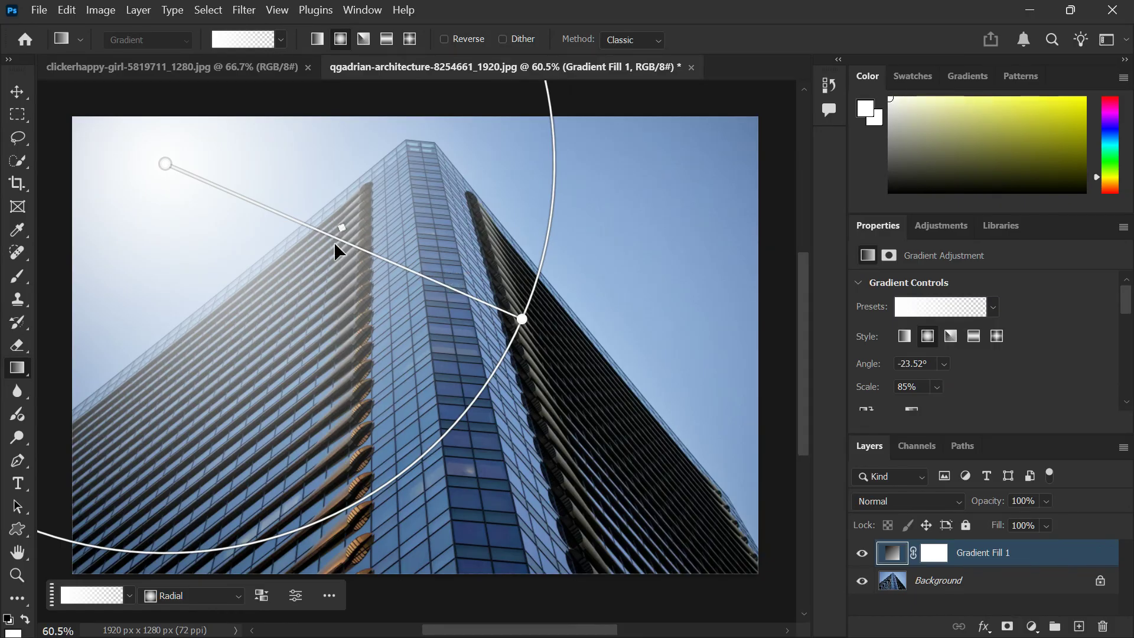
{"action": "mouse_move", "coordinate": [163, 164]}
{"action": "left_mouse_down"}
{"action": "mouse_move", "coordinate": [266, 159]}
{"action": "mouse_move", "coordinate": [256, 123]}
{"action": "mouse_move", "coordinate": [169, 139]}
{"action": "mouse_move", "coordinate": [161, 152]}
{"action": "left_mouse_up"}
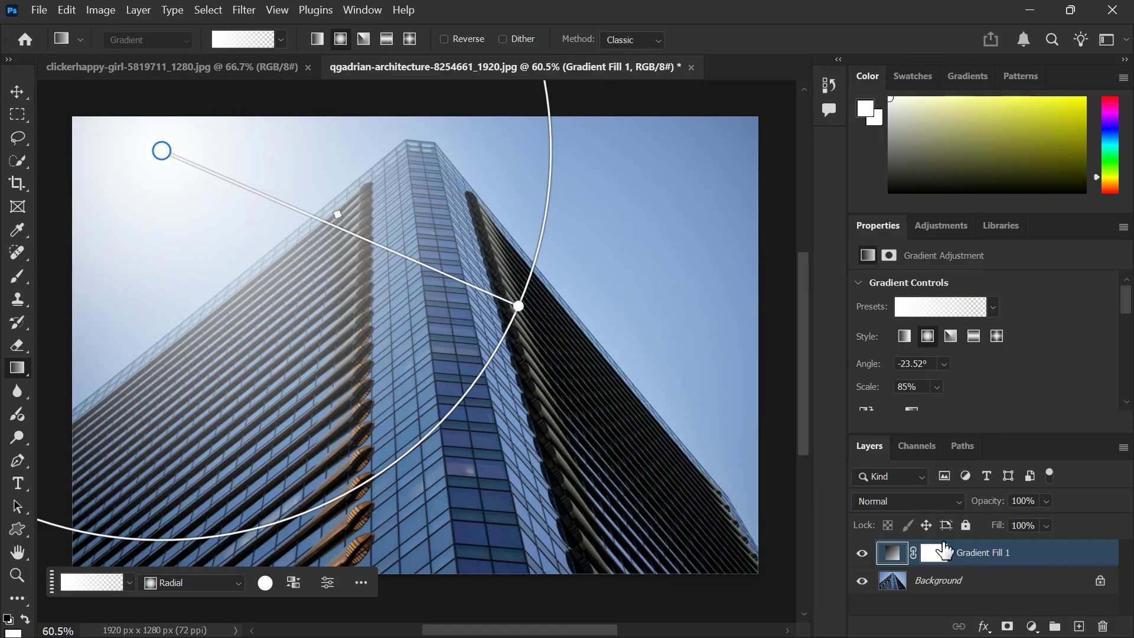
{"action": "left_click", "coordinate": [931, 500]}
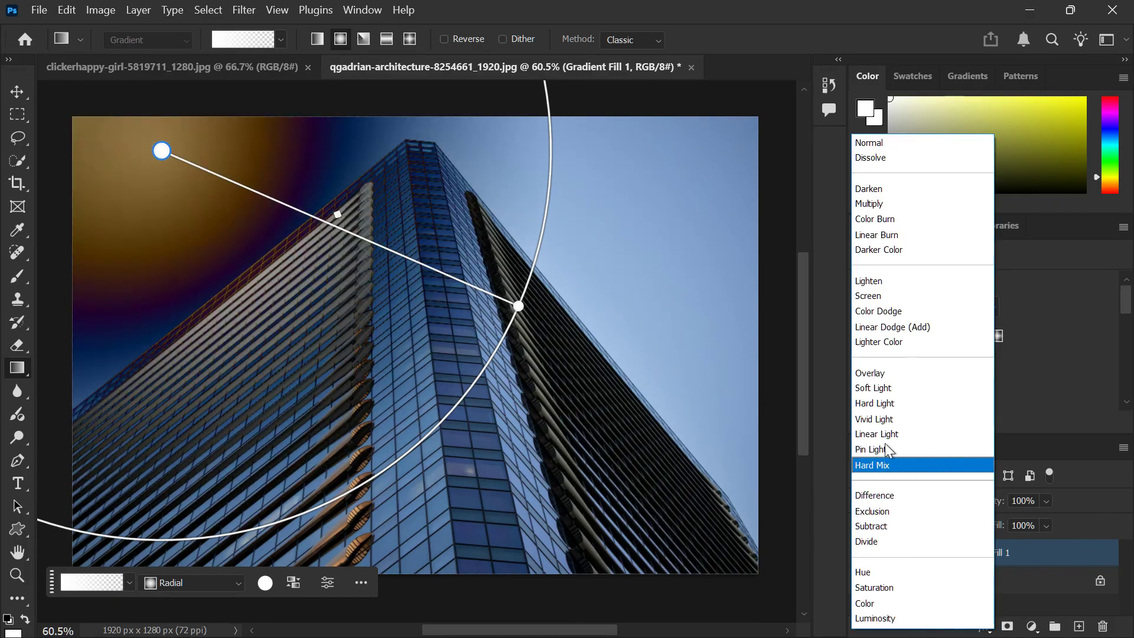
{"action": "left_click", "coordinate": [876, 296]}
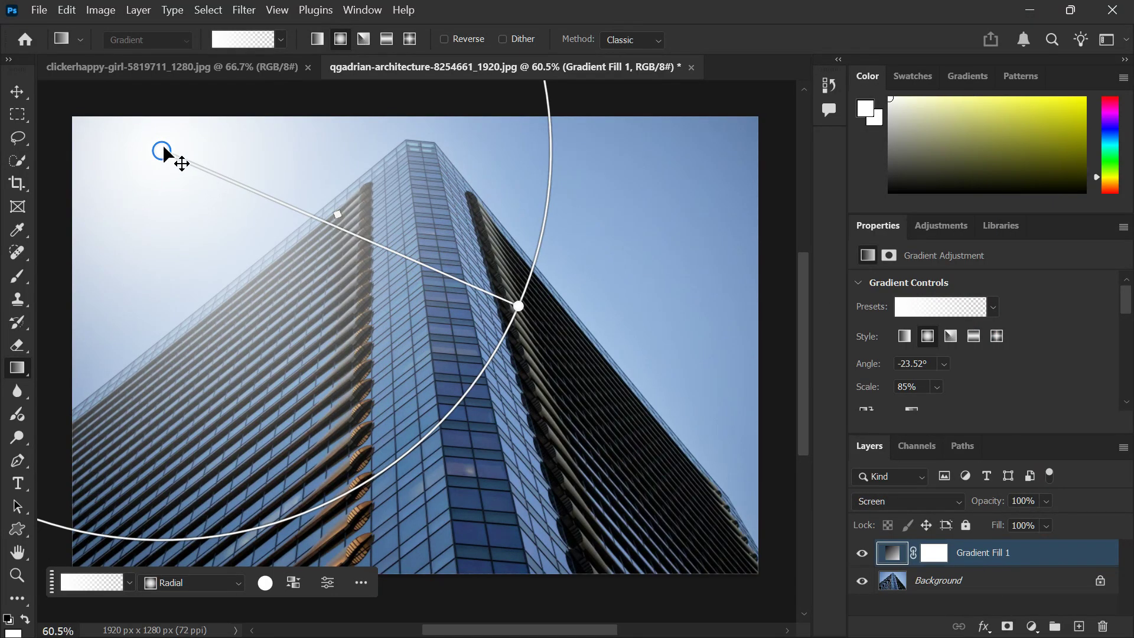
Step: Move the glow's centre to the photo's upper-left corner and reshape its radius to about 82% scale at about -47.5°
{"action": "left_click_drag", "start_coordinate": [164, 149], "coordinate": [244, 101]}
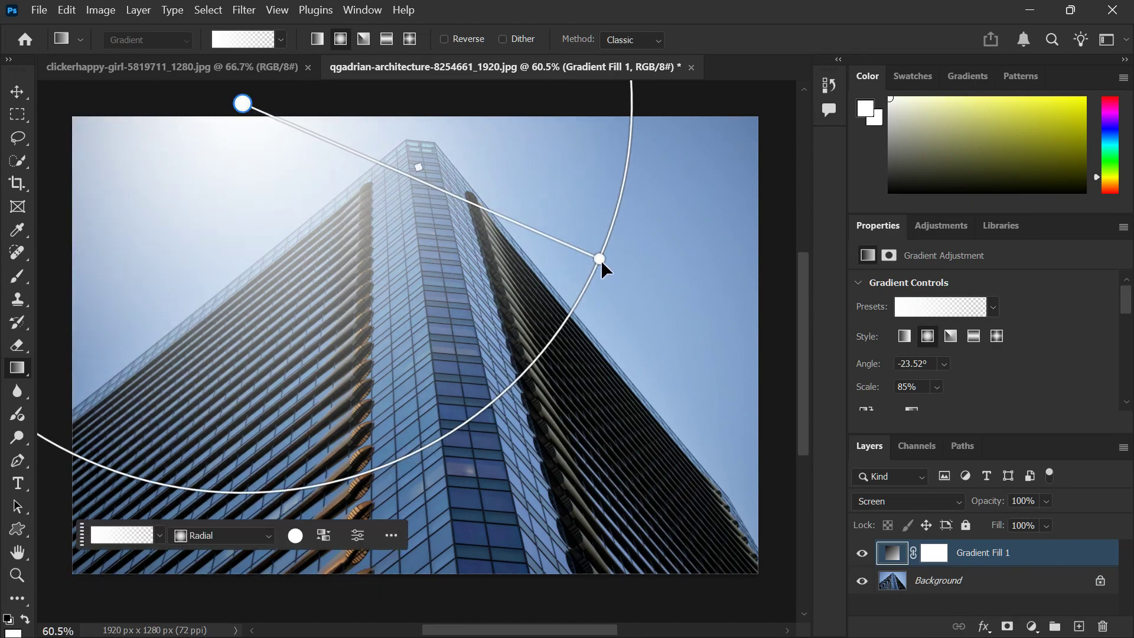
{"action": "left_click_drag", "start_coordinate": [600, 259], "coordinate": [264, 416]}
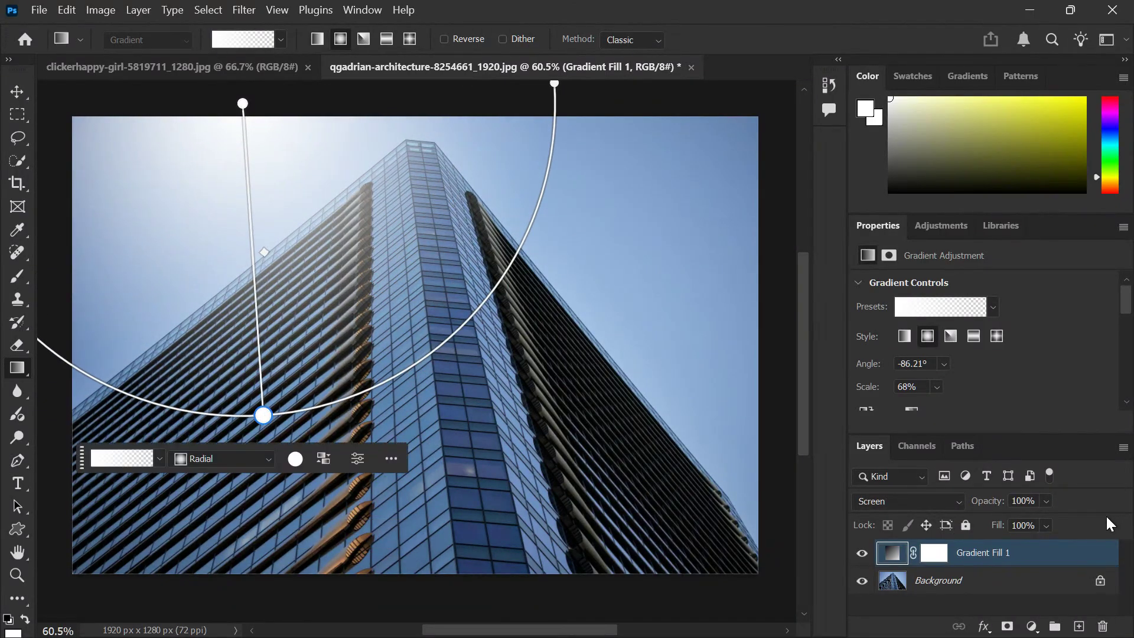
{"action": "left_click_drag", "start_coordinate": [1045, 502], "coordinate": [1084, 519]}
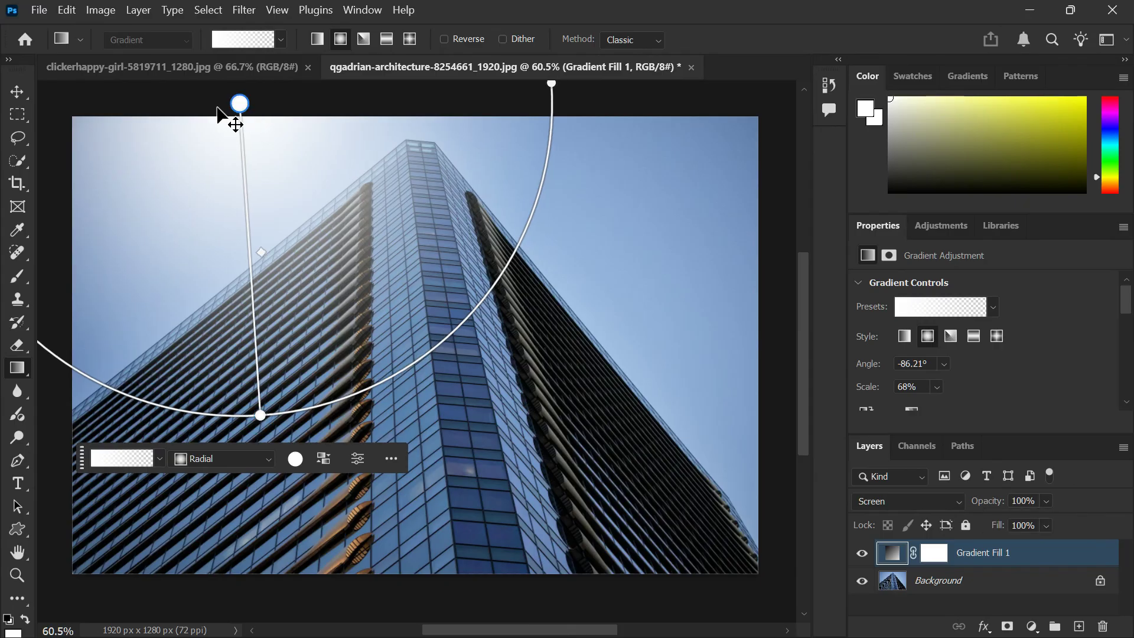
{"action": "left_click_drag", "start_coordinate": [243, 105], "coordinate": [104, 114]}
{"action": "left_click_drag", "start_coordinate": [126, 261], "coordinate": [178, 273]}
{"action": "left_click_drag", "start_coordinate": [129, 426], "coordinate": [357, 389]}
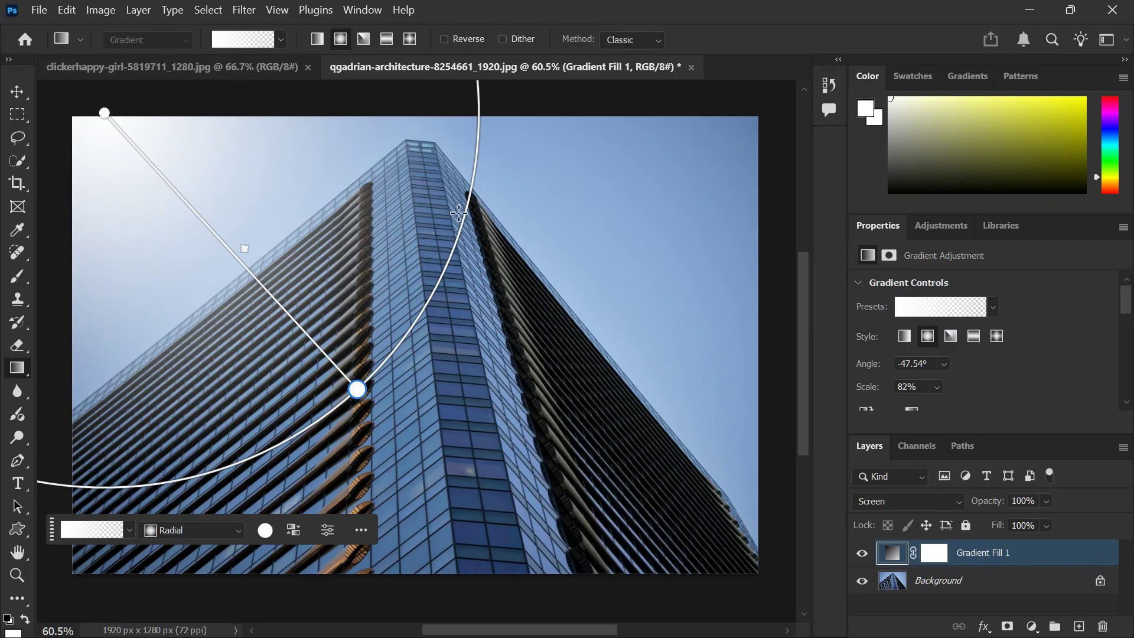
{"action": "left_click", "coordinate": [976, 611]}
Step: Switch to the clickerhappy-girl-5819711_1280.jpg document and add a new layer filled with black at 100% opacity
{"action": "left_click", "coordinate": [122, 68]}
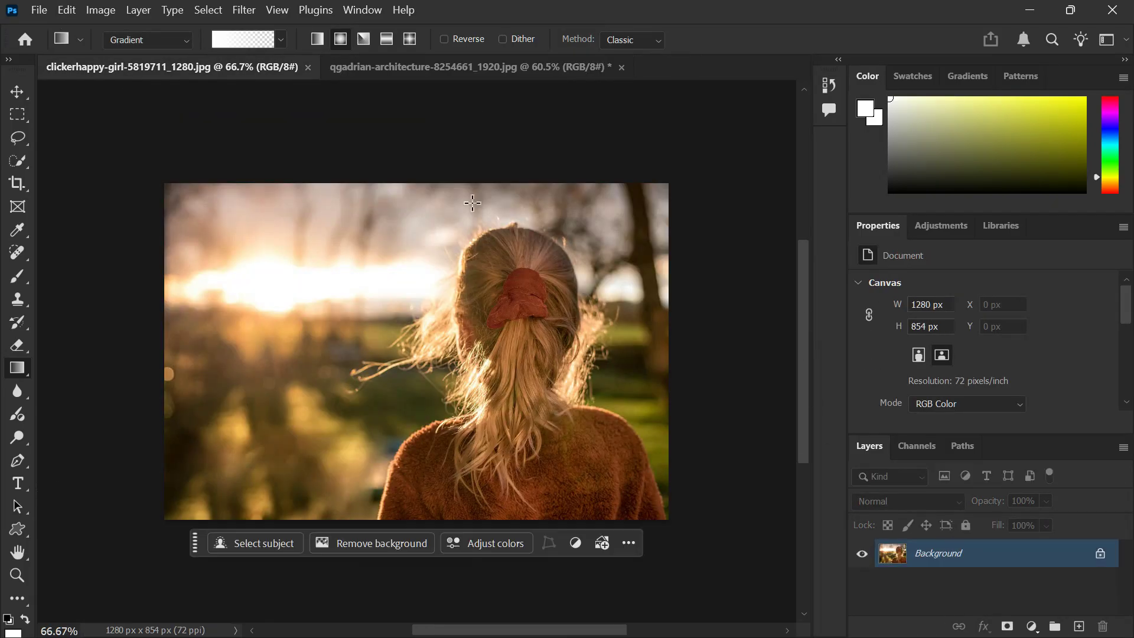
{"action": "scroll", "coordinate": [239, 291], "scroll_direction": "up", "scroll_amount": 4}
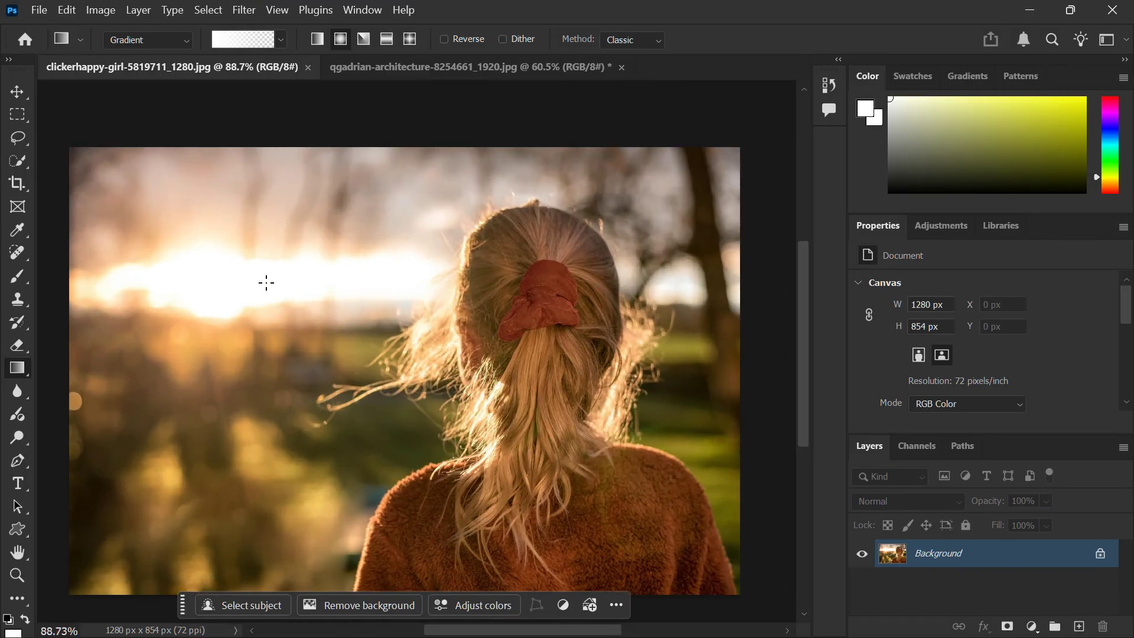
{"action": "left_click", "coordinate": [1079, 626]}
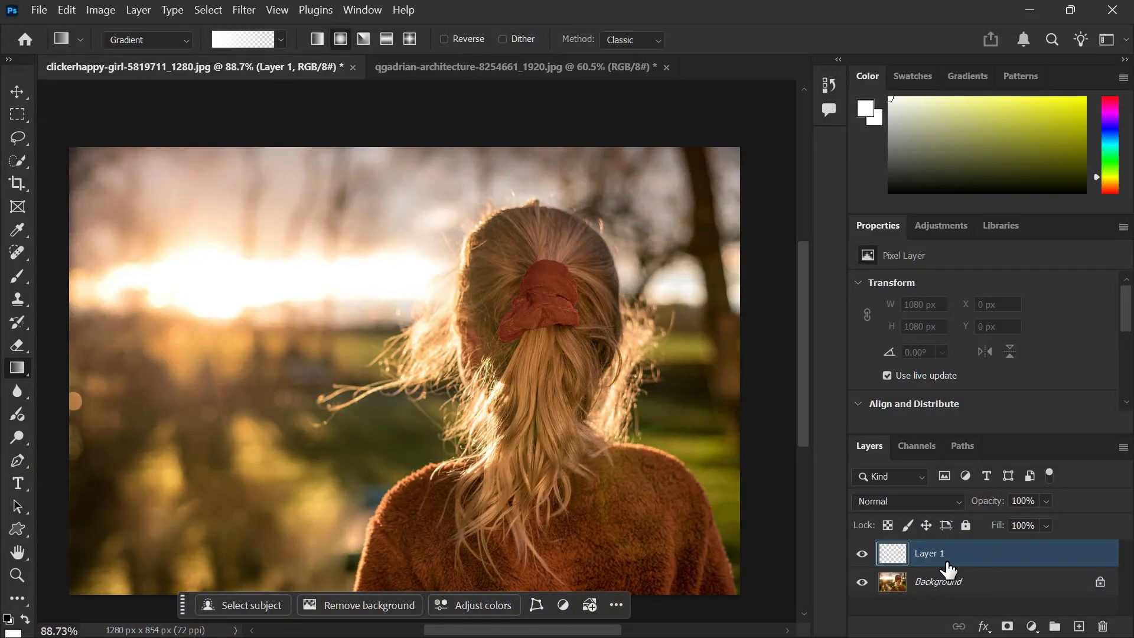
{"action": "key", "text": "shift+F5"}
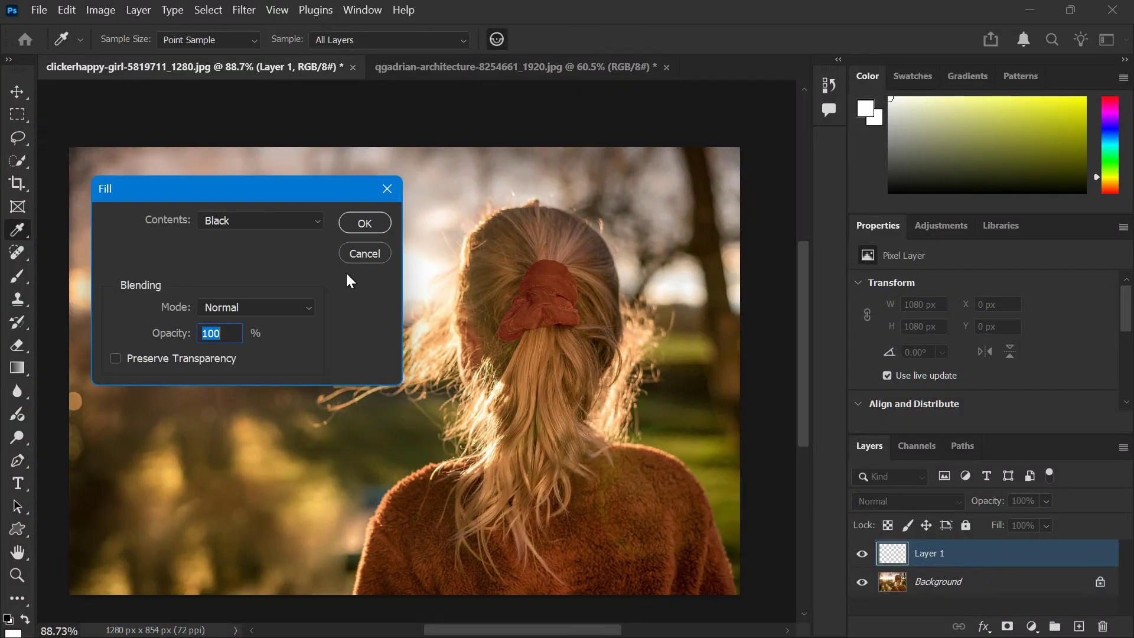
{"action": "left_click", "coordinate": [362, 222]}
{"action": "key", "text": "g"}
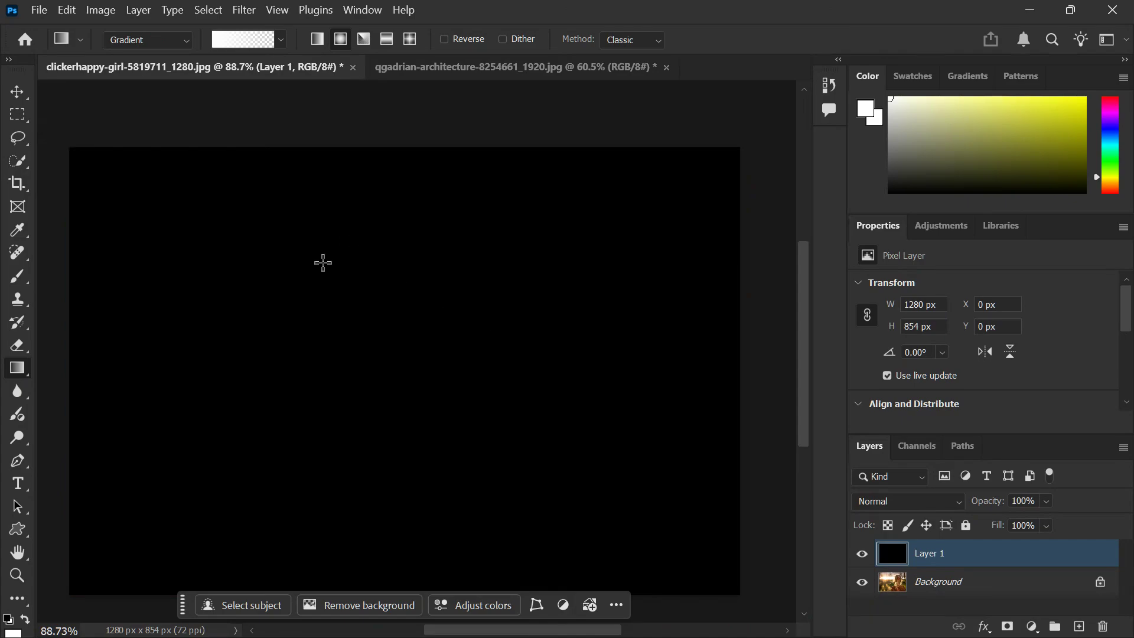
Step: Render a 50-300mm Zoom lens flare at 100% brightness on the black layer and set the layer's blend mode to Screen
{"action": "left_click", "coordinate": [244, 10]}
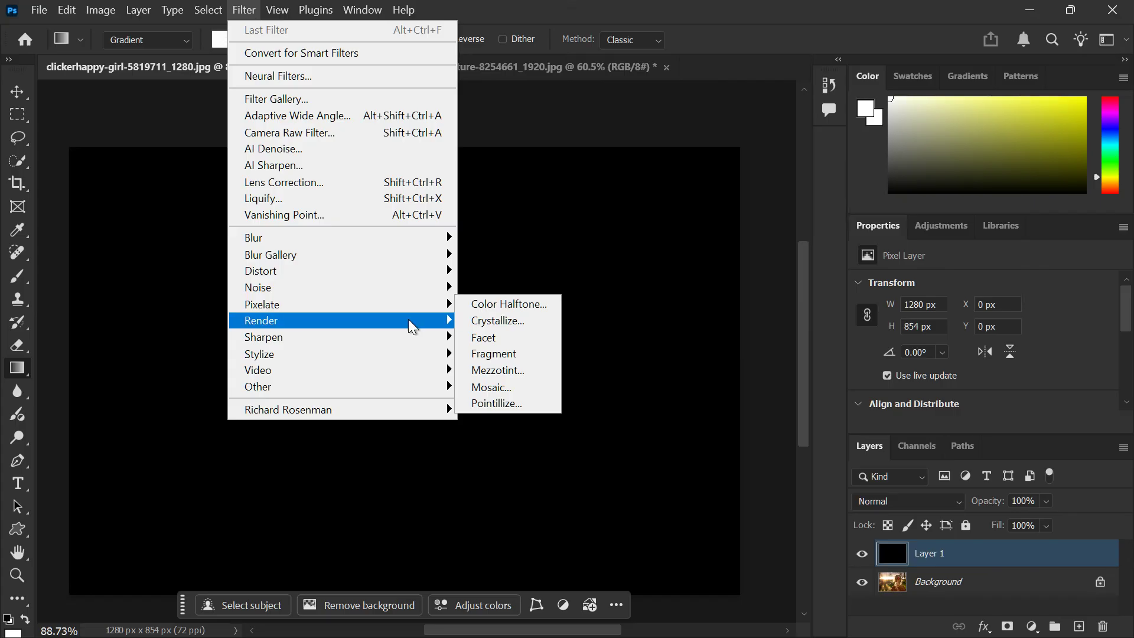
{"action": "mouse_move", "coordinate": [408, 320]}
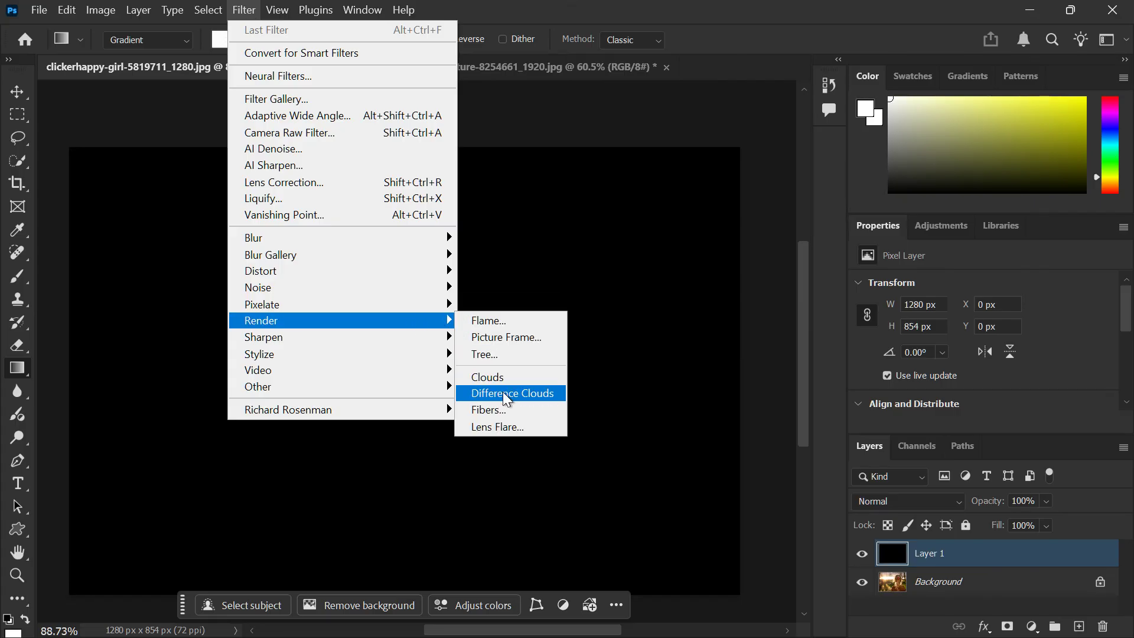
{"action": "left_click", "coordinate": [503, 409]}
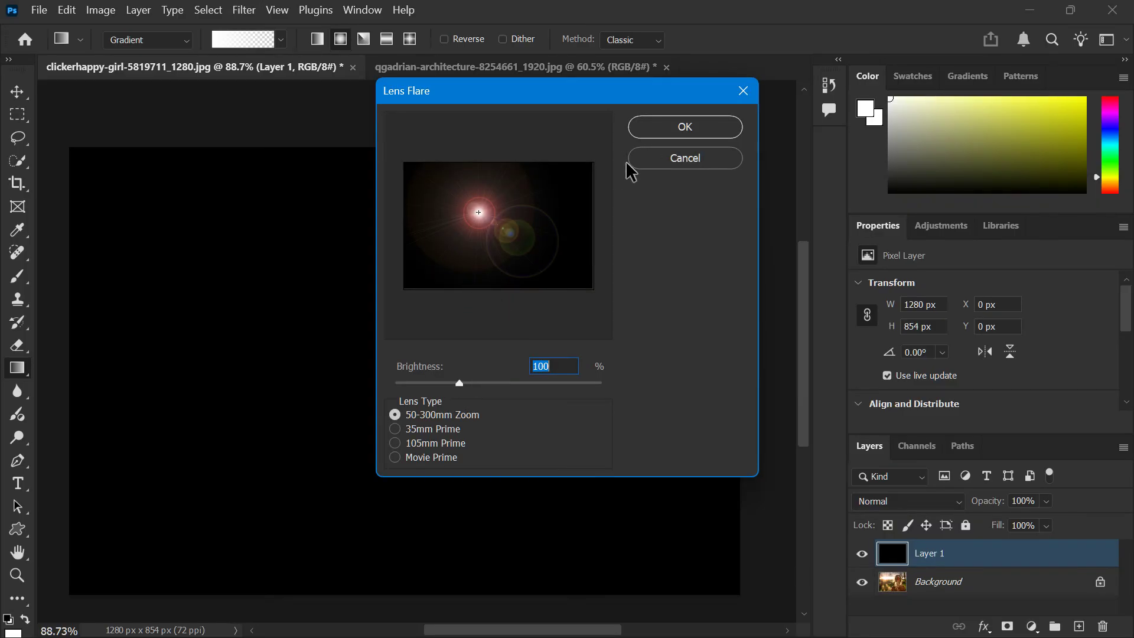
{"action": "left_click", "coordinate": [673, 130]}
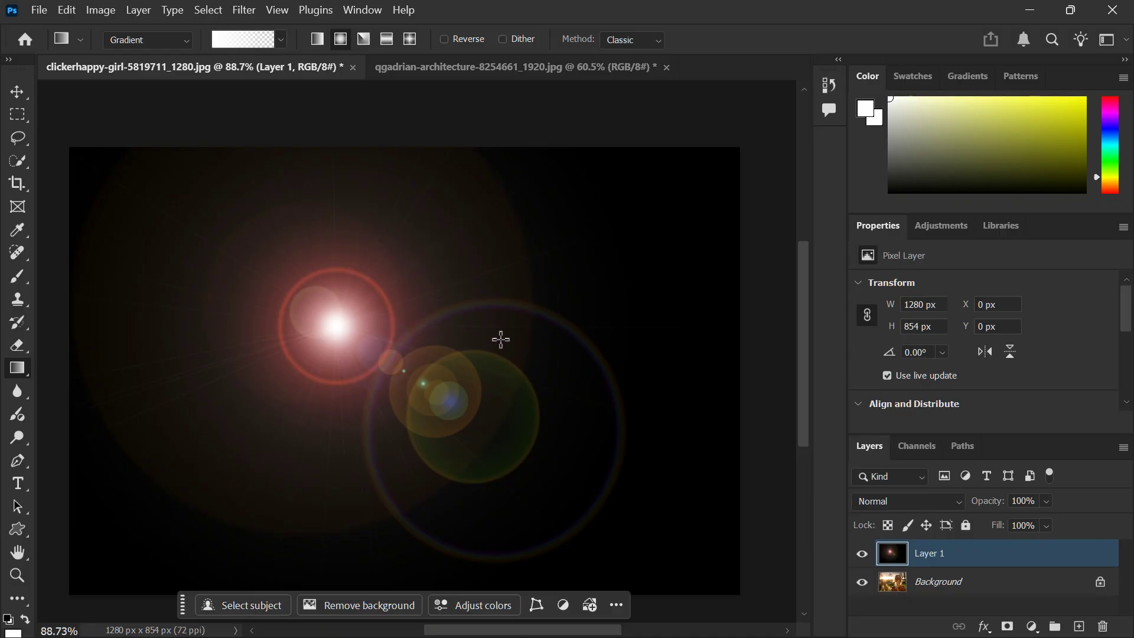
{"action": "left_click", "coordinate": [889, 506]}
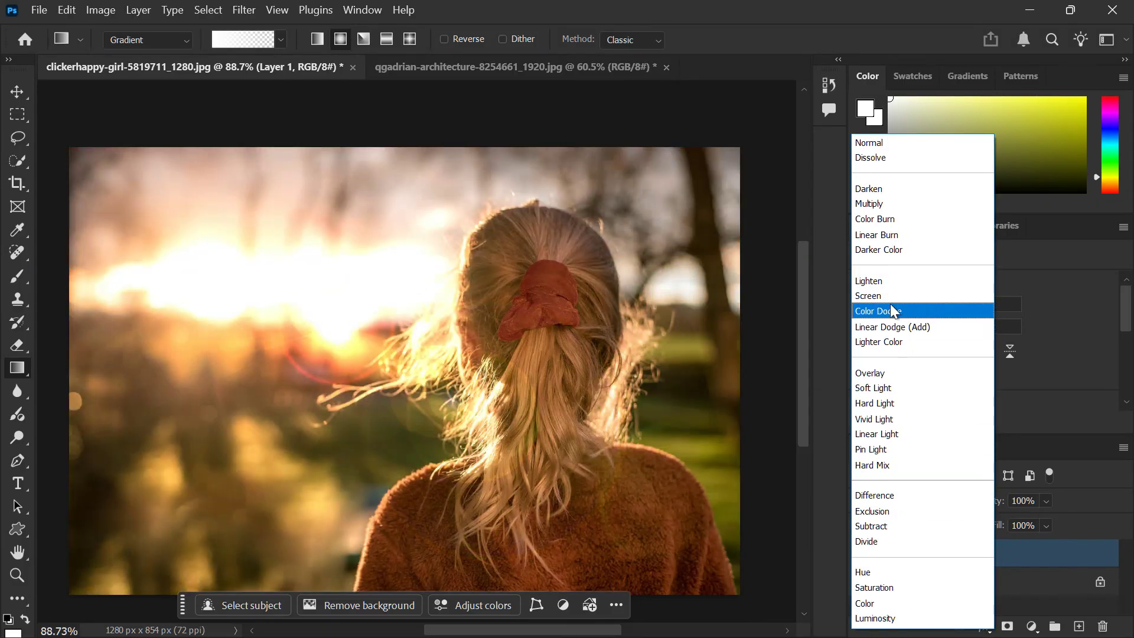
{"action": "left_click", "coordinate": [874, 296]}
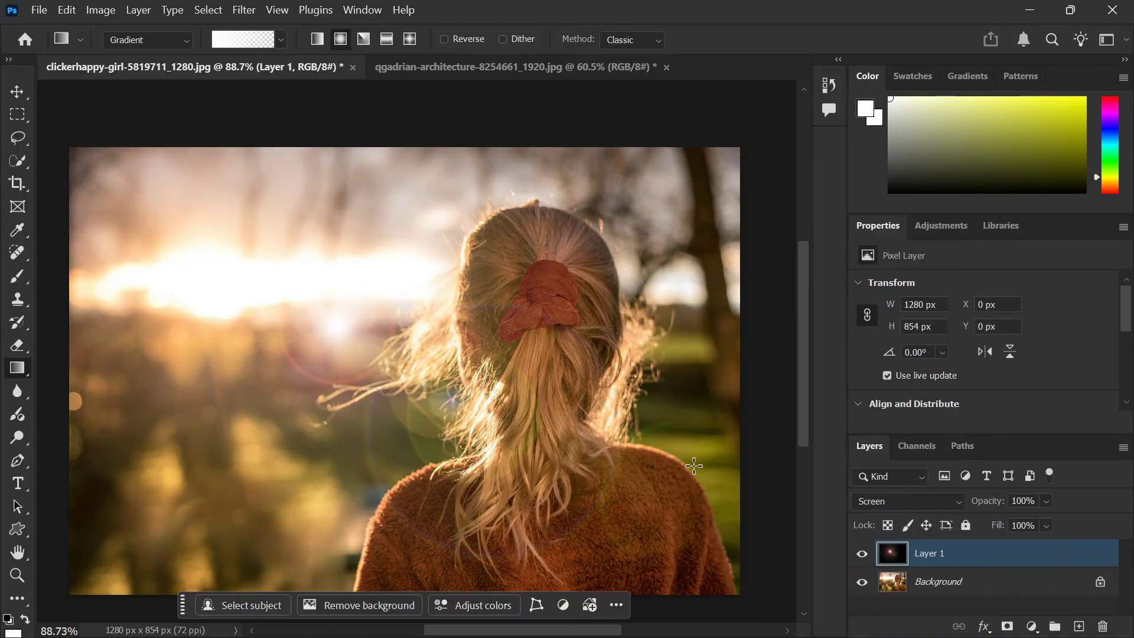
Step: Free-transform the lens flare layer, scaling it to about 93.5% and shifting it up and left toward the sun
{"action": "key", "text": "ctrl+t"}
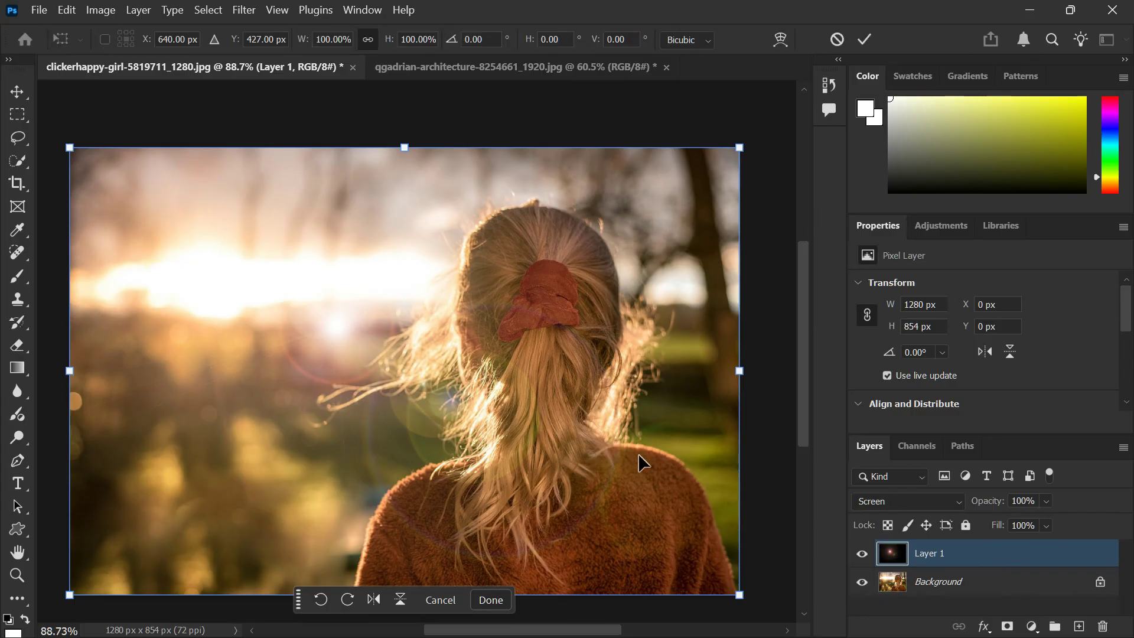
{"action": "left_click_drag", "start_coordinate": [345, 366], "coordinate": [295, 335]}
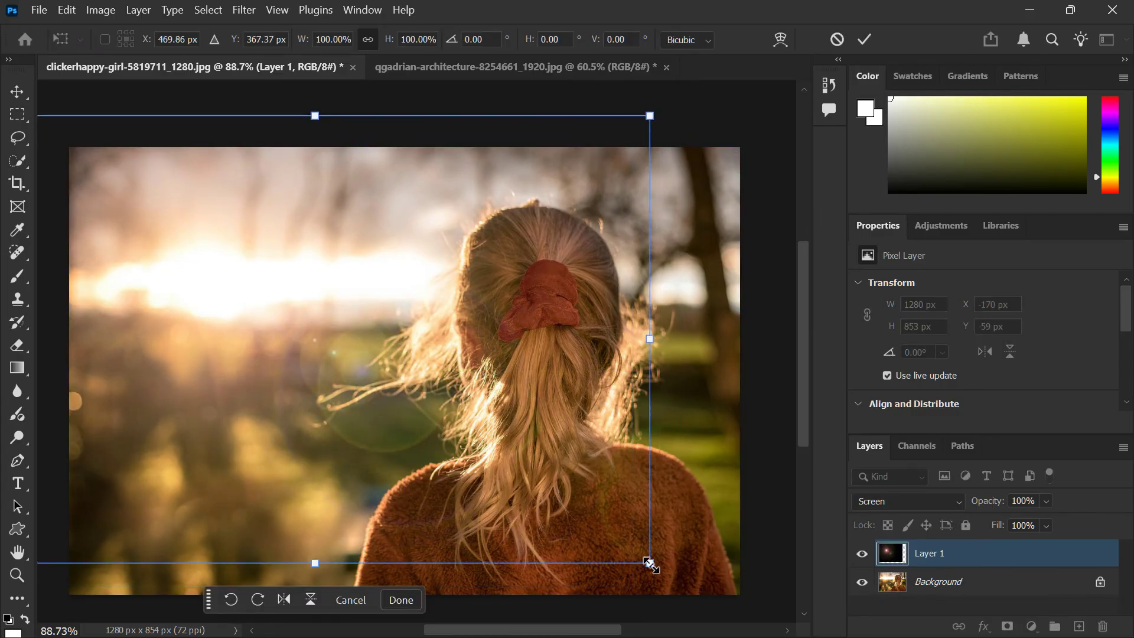
{"action": "left_click_drag", "start_coordinate": [649, 562], "coordinate": [611, 537]}
{"action": "left_click_drag", "start_coordinate": [249, 398], "coordinate": [233, 334]}
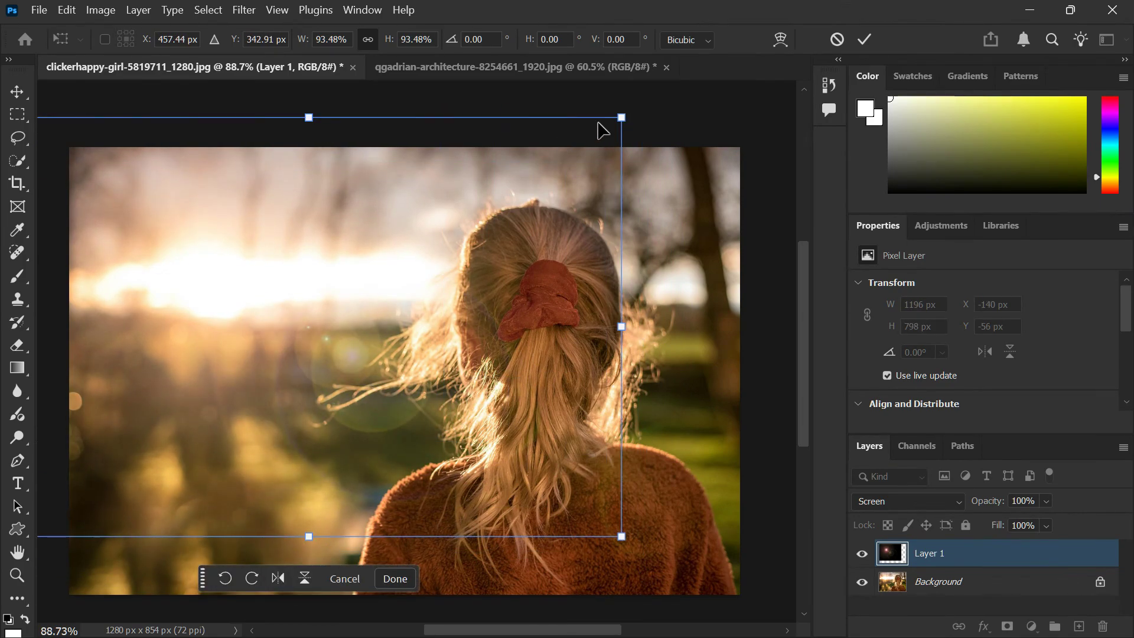
Step: Rotate the lens flare layer about 23° clockwise and move it so the flare trails diagonally below the sun
{"action": "left_click_drag", "start_coordinate": [633, 115], "coordinate": [685, 278]}
{"action": "left_click_drag", "start_coordinate": [298, 326], "coordinate": [278, 341]}
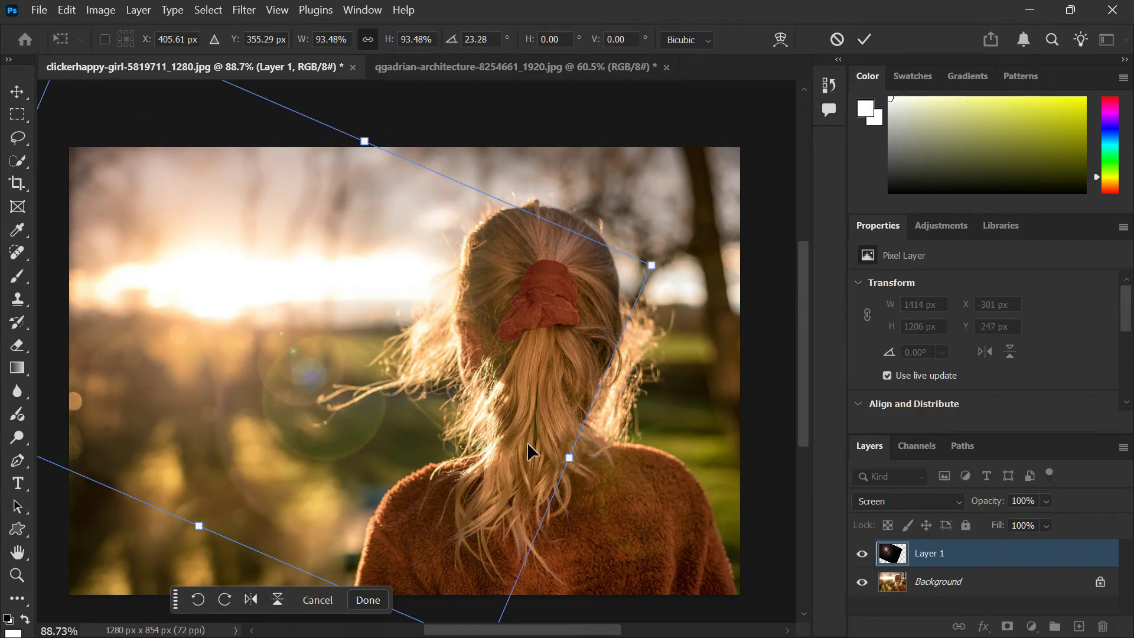
{"action": "scroll", "coordinate": [414, 382], "scroll_direction": "down", "scroll_amount": 1}
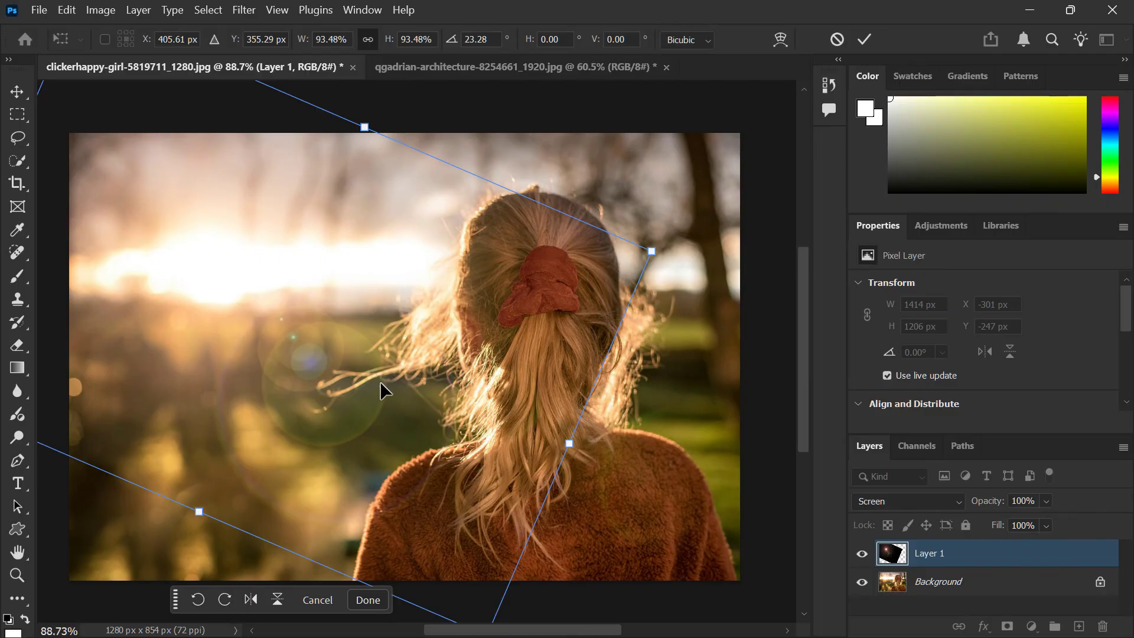
{"action": "scroll", "coordinate": [381, 389], "scroll_direction": "down", "scroll_amount": 1}
{"action": "scroll", "coordinate": [380, 390], "scroll_direction": "down", "scroll_amount": 1}
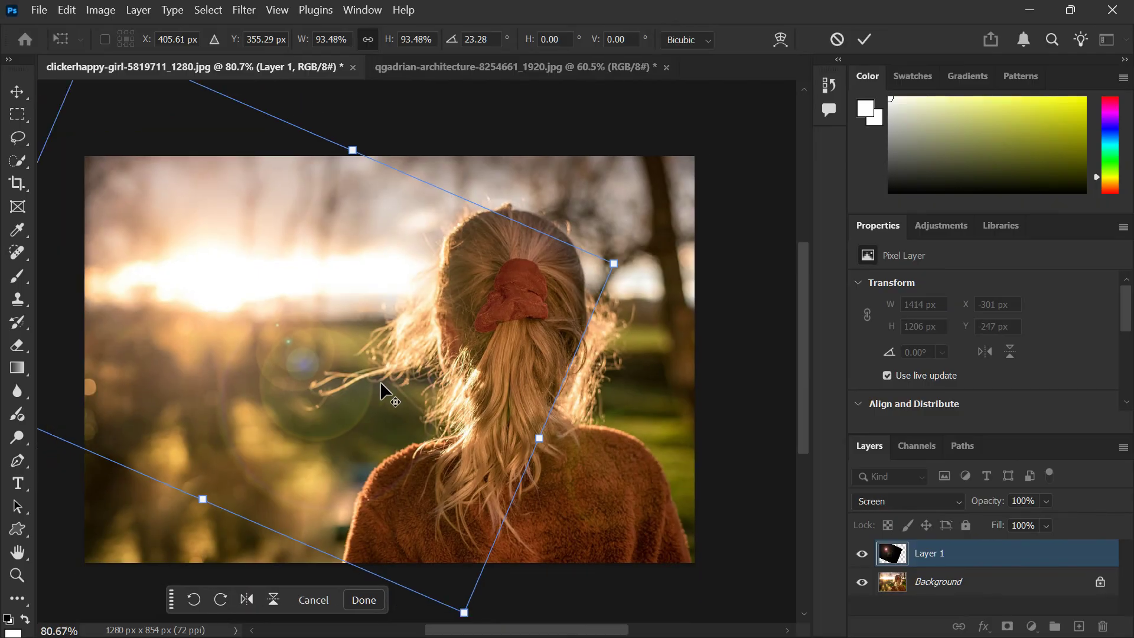
{"action": "scroll", "coordinate": [380, 383], "scroll_direction": "down", "scroll_amount": 1}
{"action": "left_click_drag", "start_coordinate": [311, 360], "coordinate": [286, 372]}
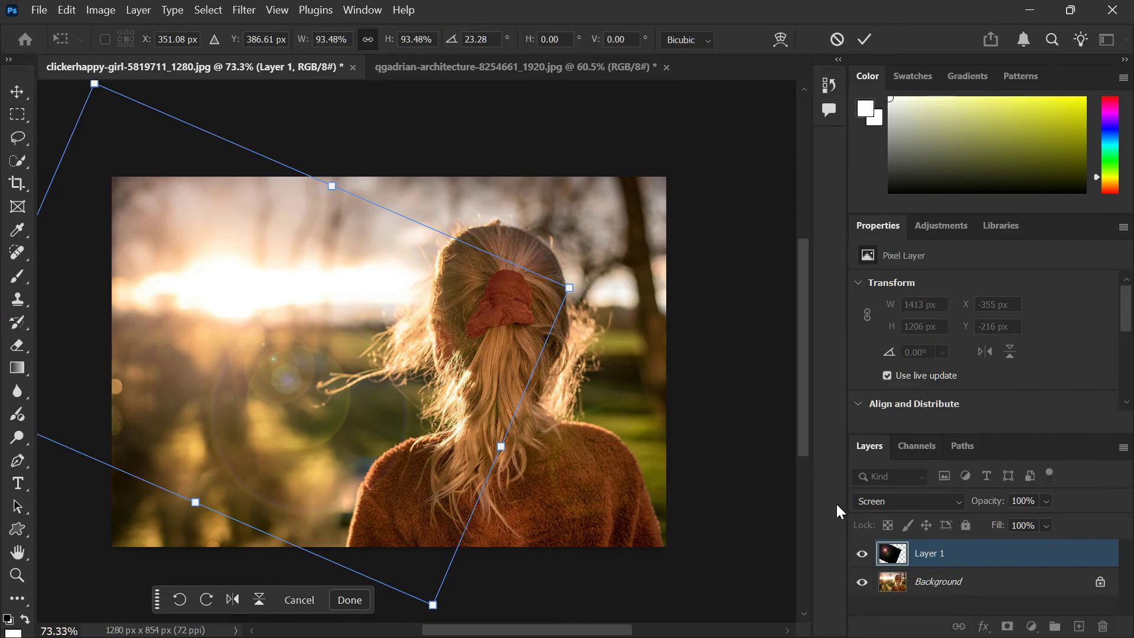
Step: Commit the lens flare layer's transform and apply a Gaussian Blur with a 1.0-pixel radius to it
{"action": "left_click", "coordinate": [254, 14]}
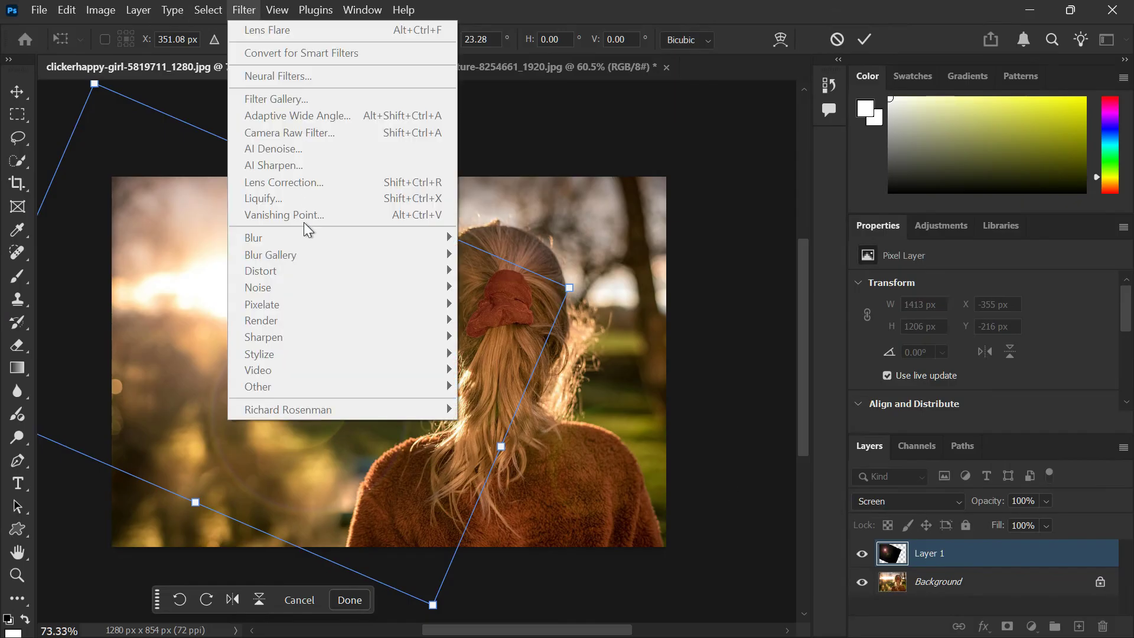
{"action": "left_click", "coordinate": [740, 533]}
{"action": "key", "text": "g"}
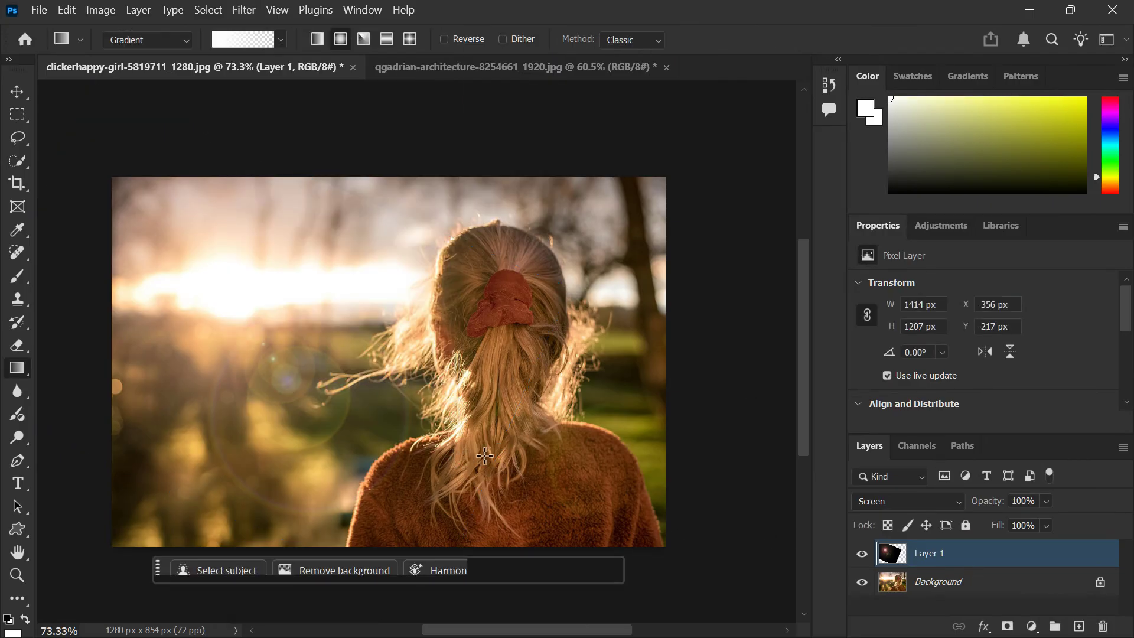
{"action": "left_click", "coordinate": [242, 12]}
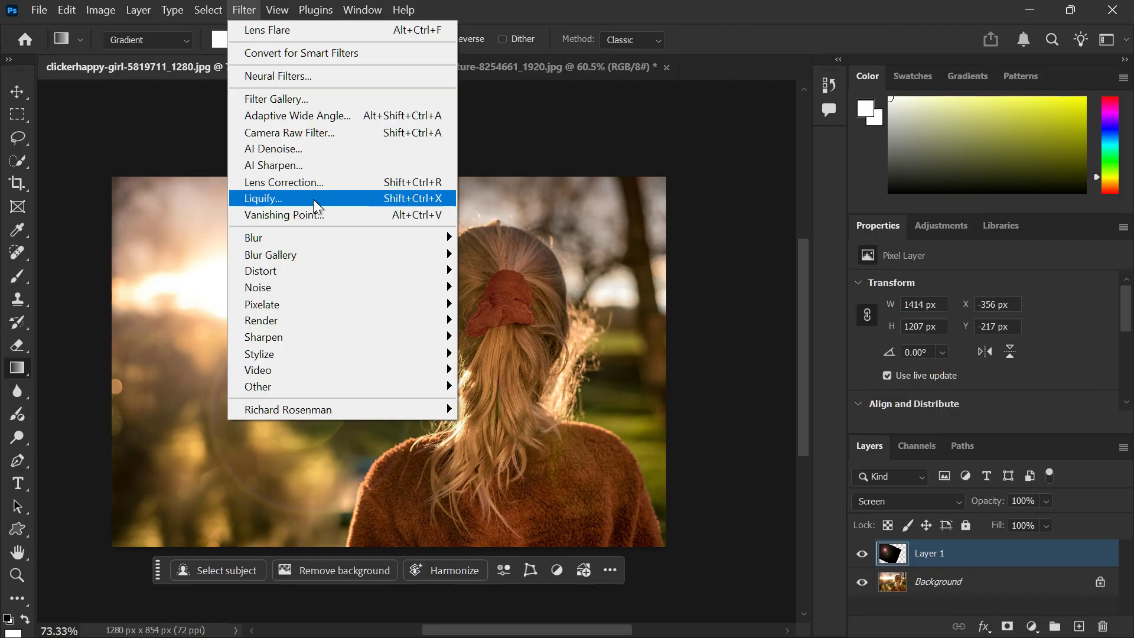
{"action": "mouse_move", "coordinate": [336, 237]}
{"action": "left_click", "coordinate": [495, 302]}
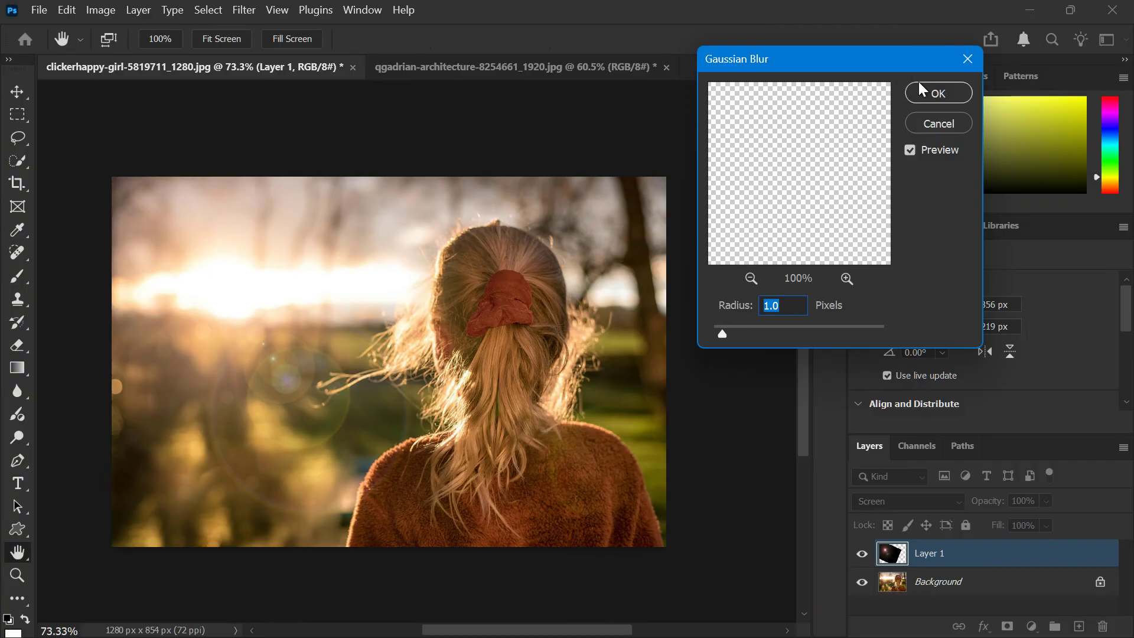
{"action": "left_click", "coordinate": [926, 95]}
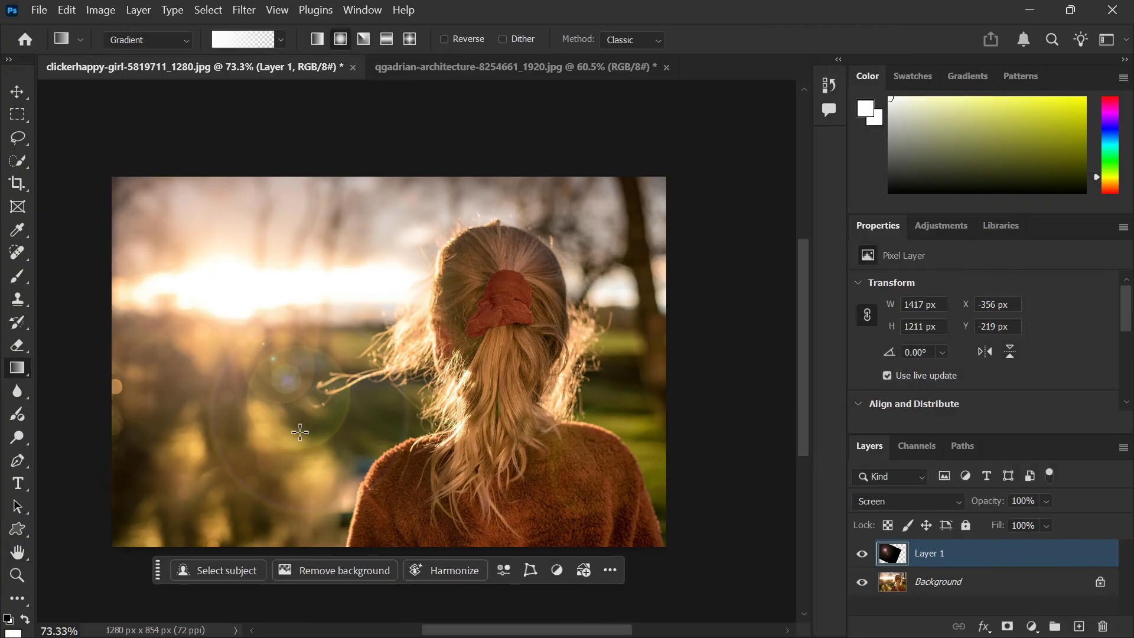
Step: Compare the photo with and without the lens flare by toggling the visibility of Layer 1, leaving it shown
{"action": "scroll", "coordinate": [300, 432], "scroll_direction": "up", "scroll_amount": 5}
{"action": "scroll", "coordinate": [453, 439], "scroll_direction": "down", "scroll_amount": 2}
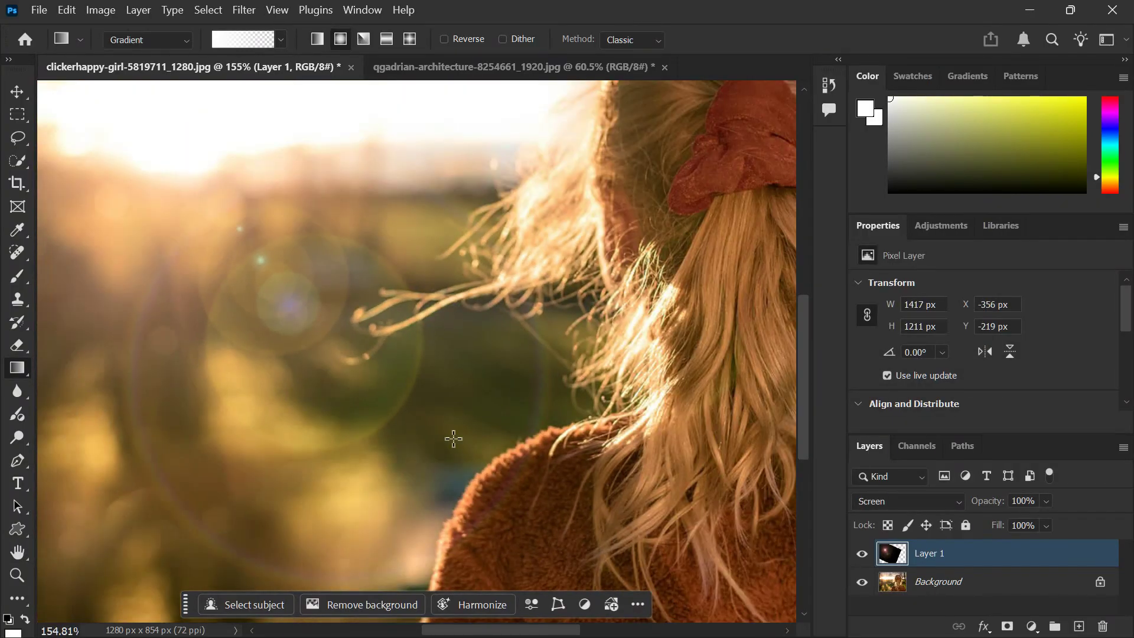
{"action": "left_click", "coordinate": [862, 554]}
{"action": "left_click", "coordinate": [861, 553]}
{"action": "left_click", "coordinate": [862, 553]}
{"action": "left_click", "coordinate": [861, 554]}
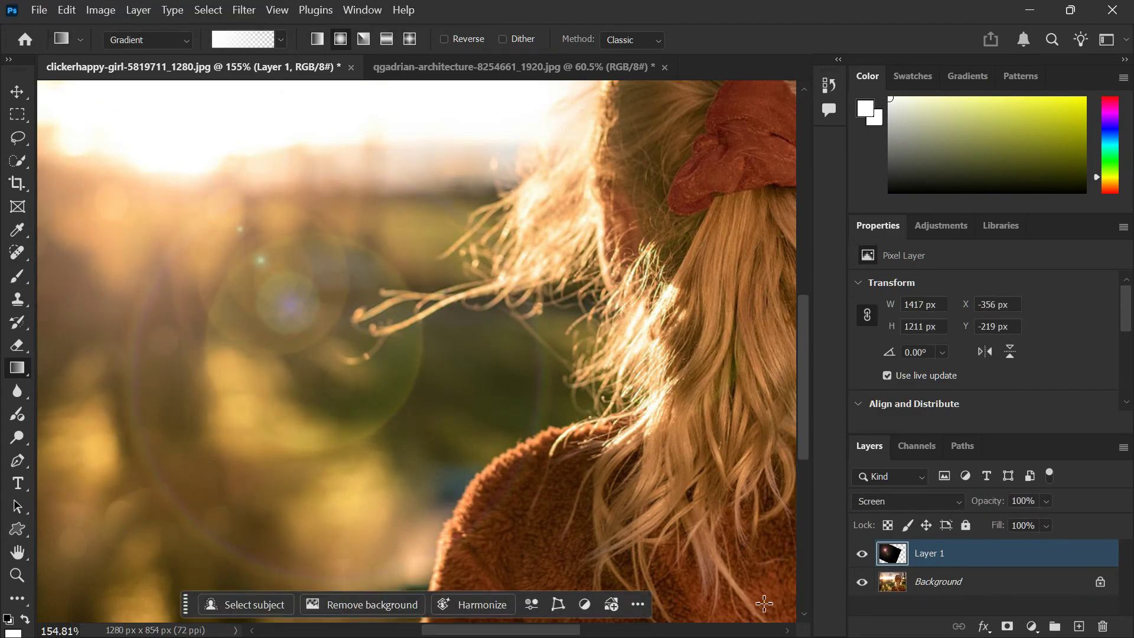